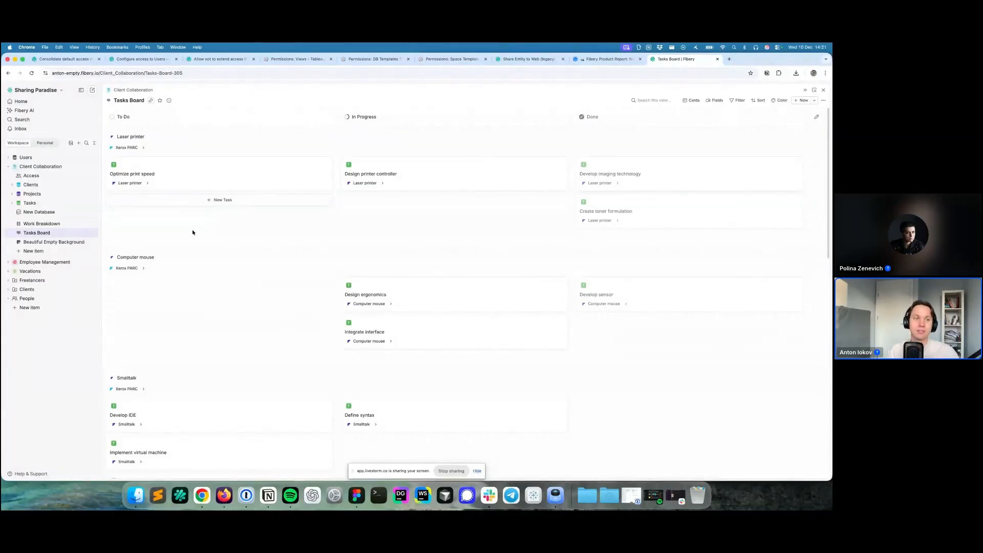
- Glance at the Clients table and Xerox PARC record, then hide Client Collaboration's databases in the sidebar
{"action": "left_click", "coordinate": [31, 185]}
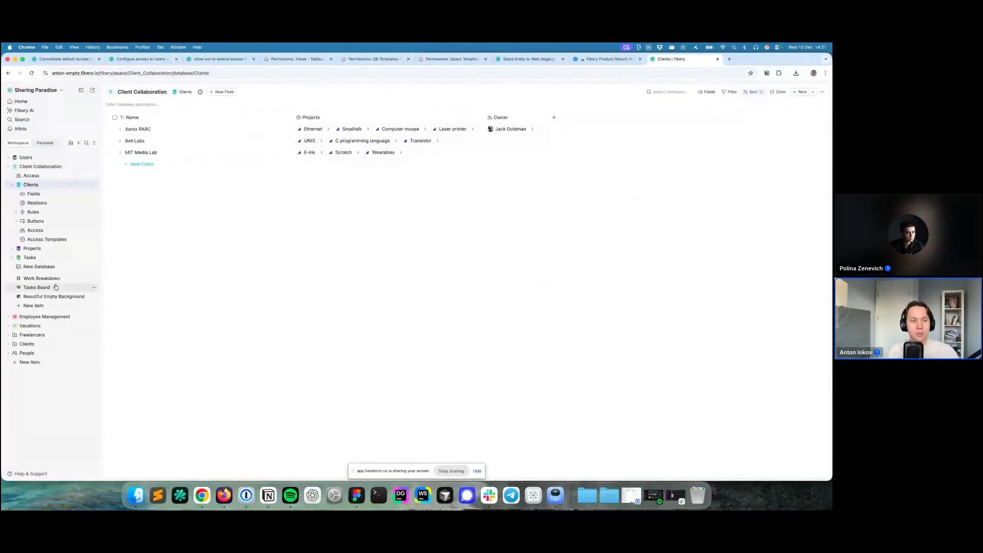
{"action": "left_click", "coordinate": [37, 287]}
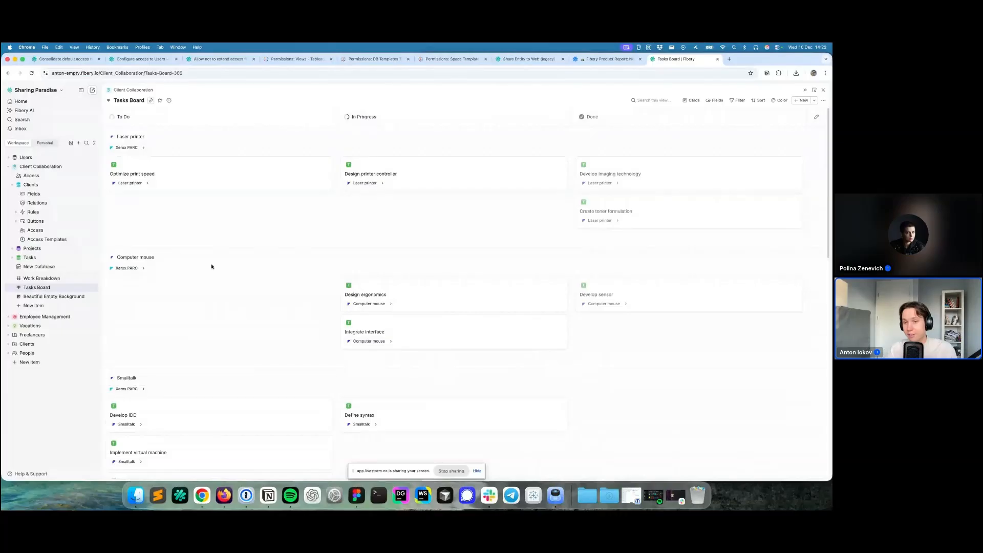
{"action": "left_click", "coordinate": [144, 148]}
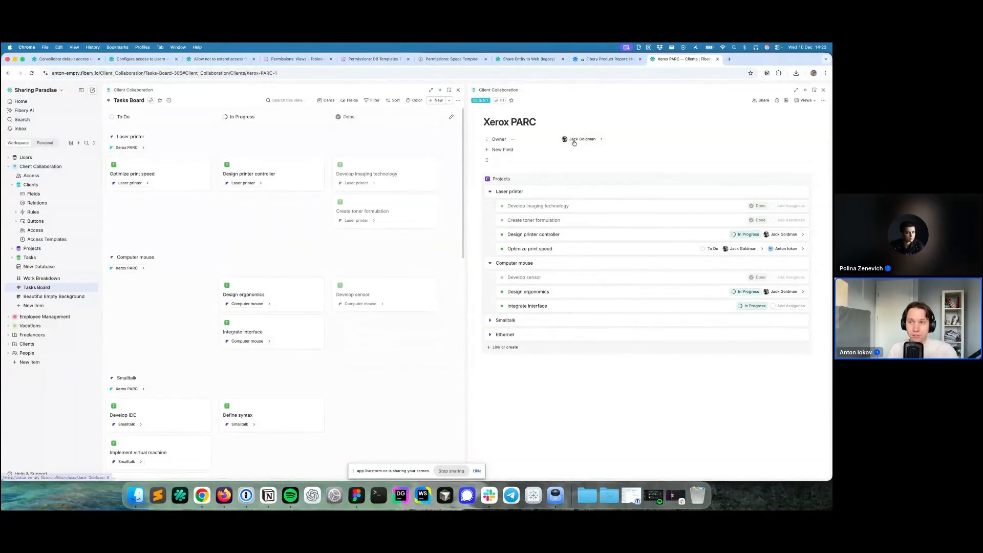
{"action": "key", "text": "Escape"}
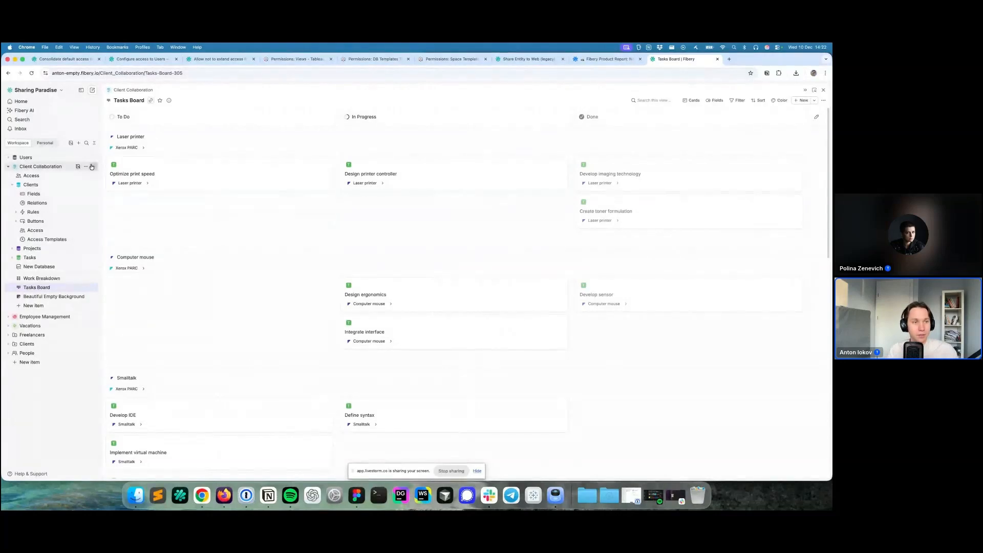
{"action": "left_click", "coordinate": [78, 166]}
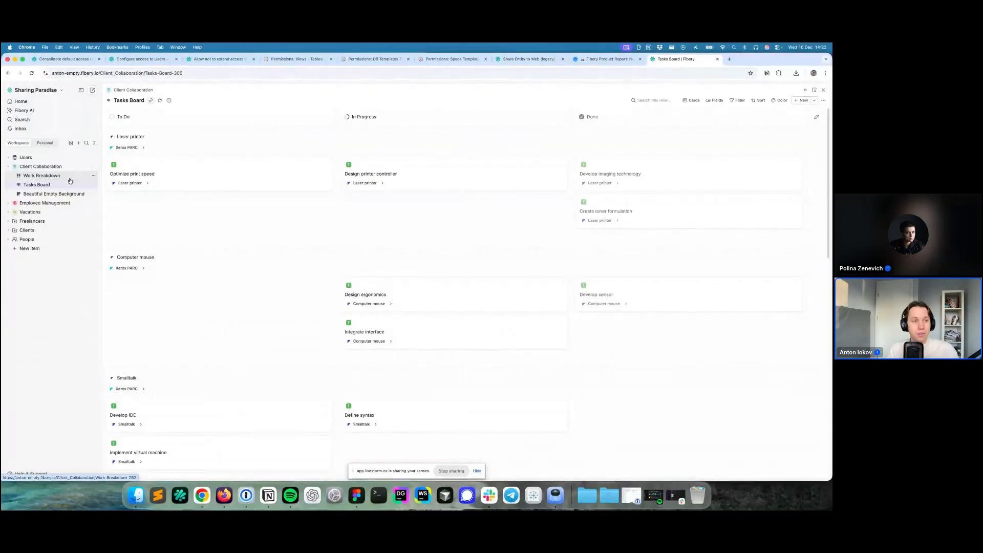
- Open the Work Breakdown view and expand the Clients folder to list each client's views
{"action": "left_click", "coordinate": [70, 178]}
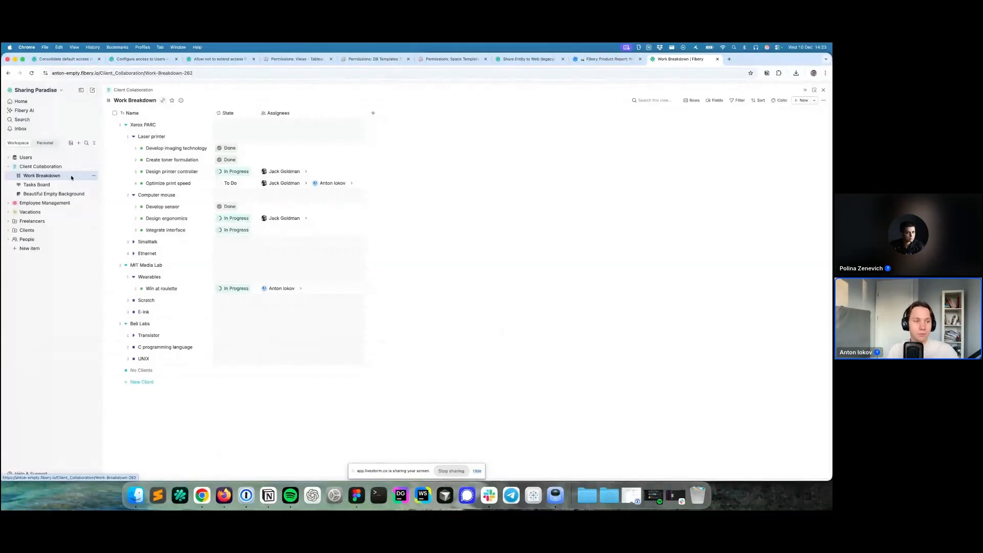
{"action": "left_click", "coordinate": [26, 232]}
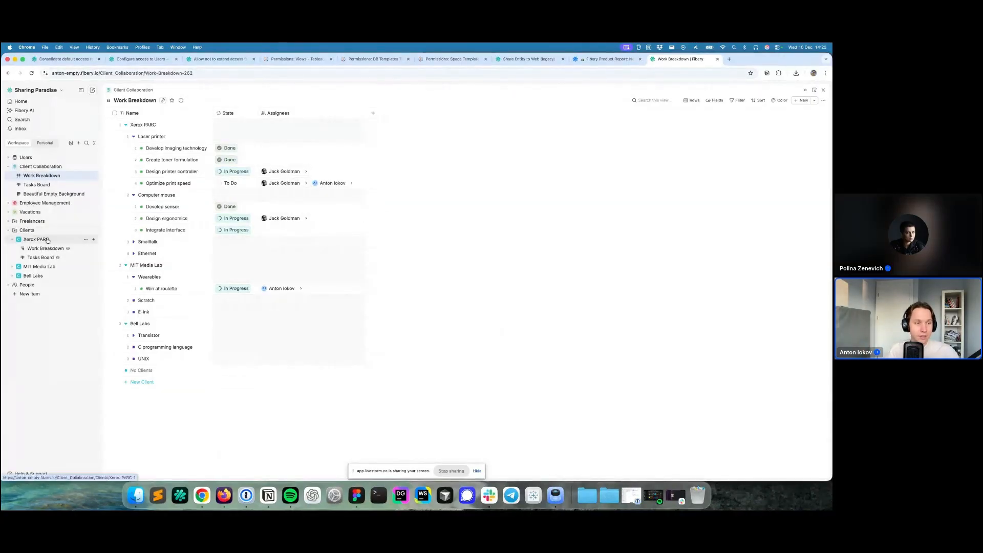
- Check Xerox PARC's Work Breakdown and Tasks Board views, expand MIT Media Lab, then open the Xerox PARC page
{"action": "left_click", "coordinate": [45, 248]}
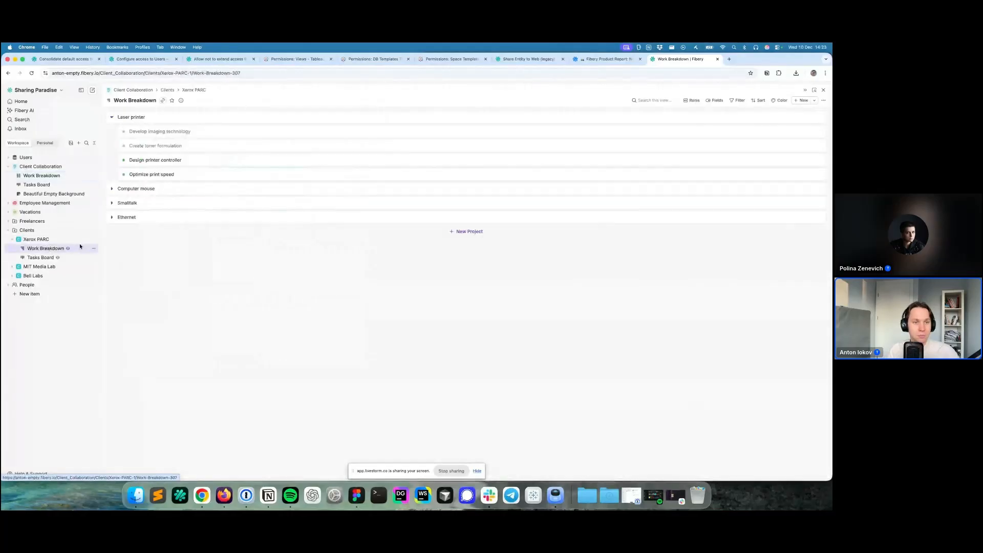
{"action": "left_click", "coordinate": [36, 257]}
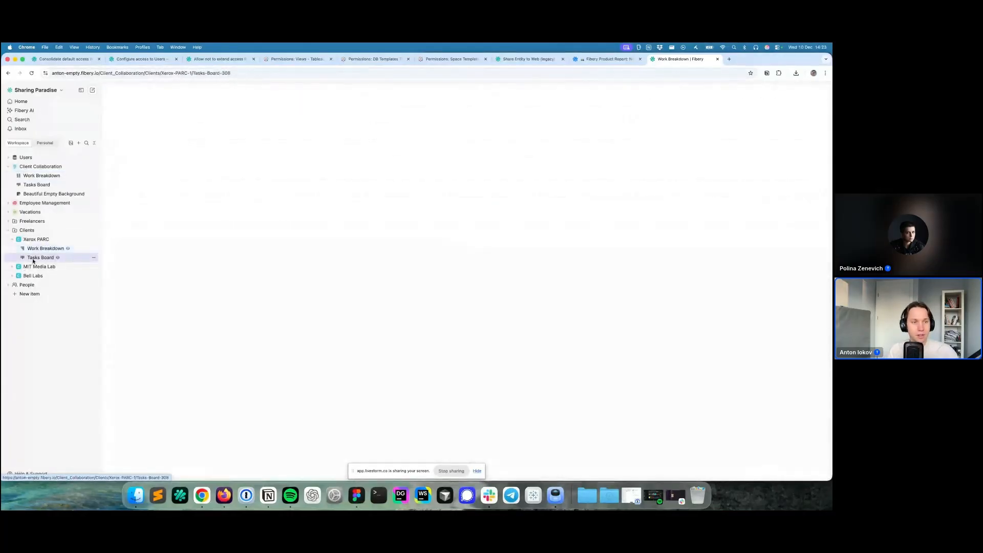
{"action": "left_click", "coordinate": [93, 257]}
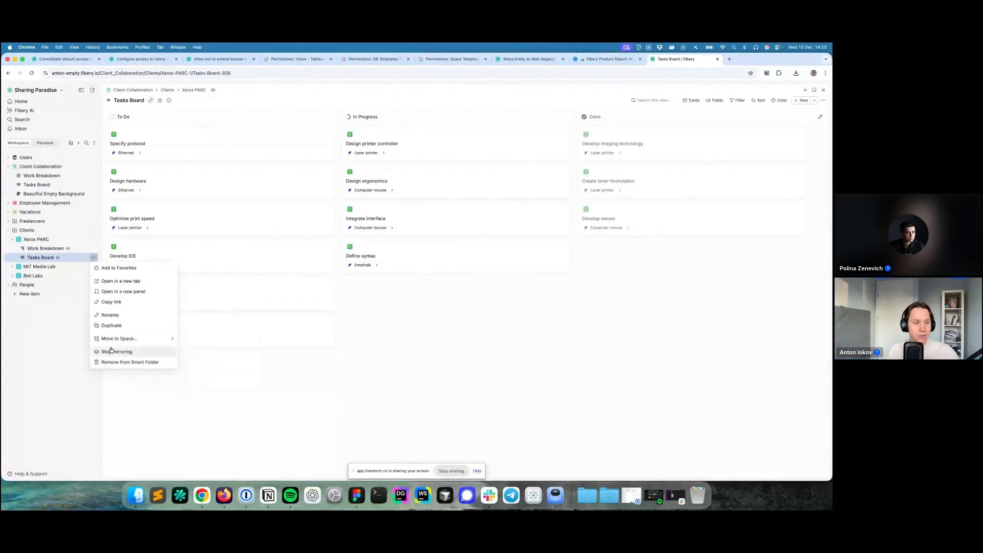
{"action": "left_click", "coordinate": [11, 266]}
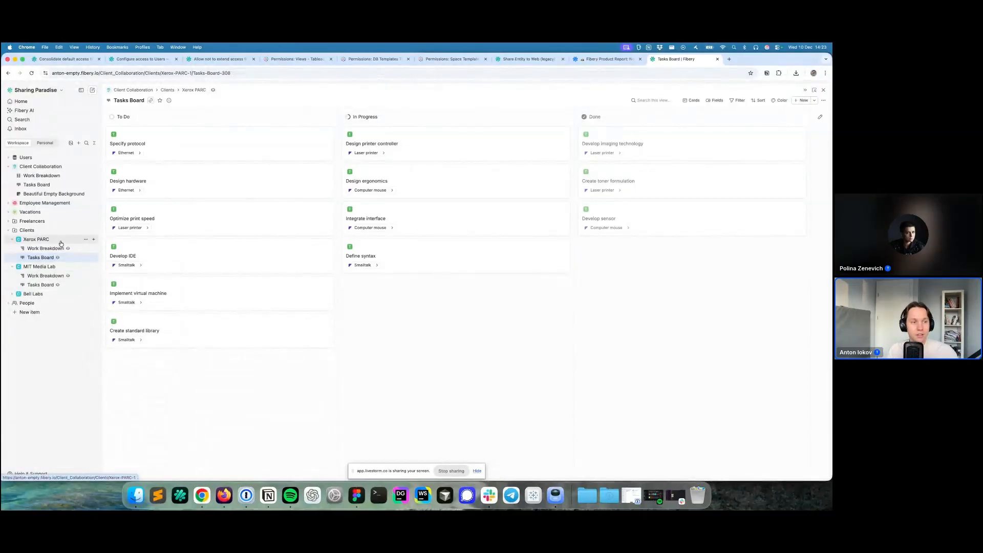
{"action": "left_click", "coordinate": [37, 240]}
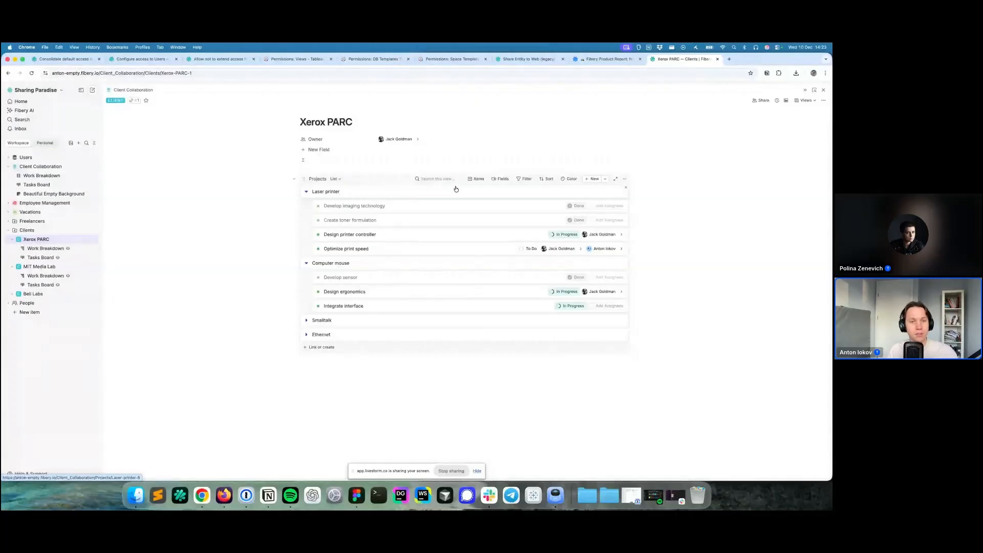
- Collapse the Clients folder and reopen the Client Collaboration Work Breakdown view
{"action": "left_click", "coordinate": [28, 231]}
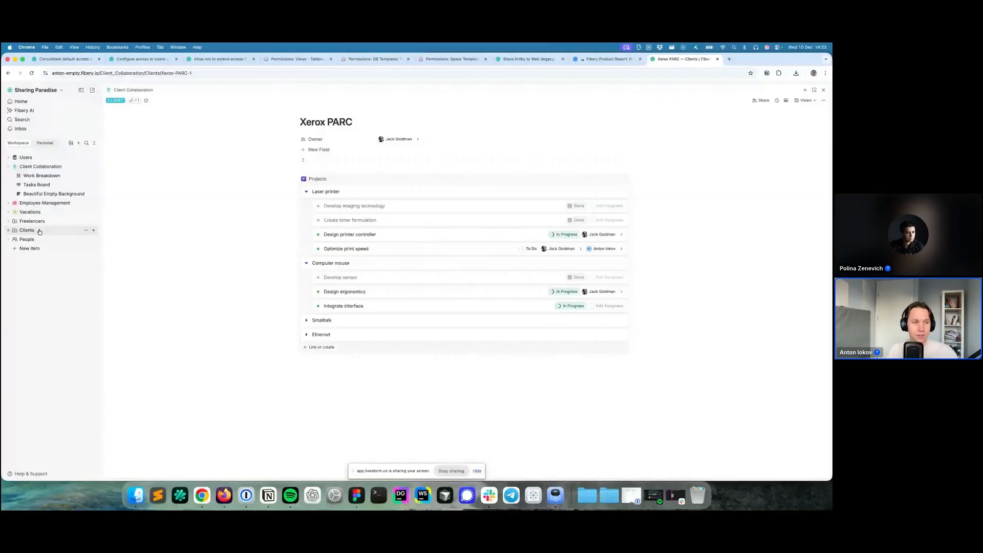
{"action": "left_click", "coordinate": [51, 177]}
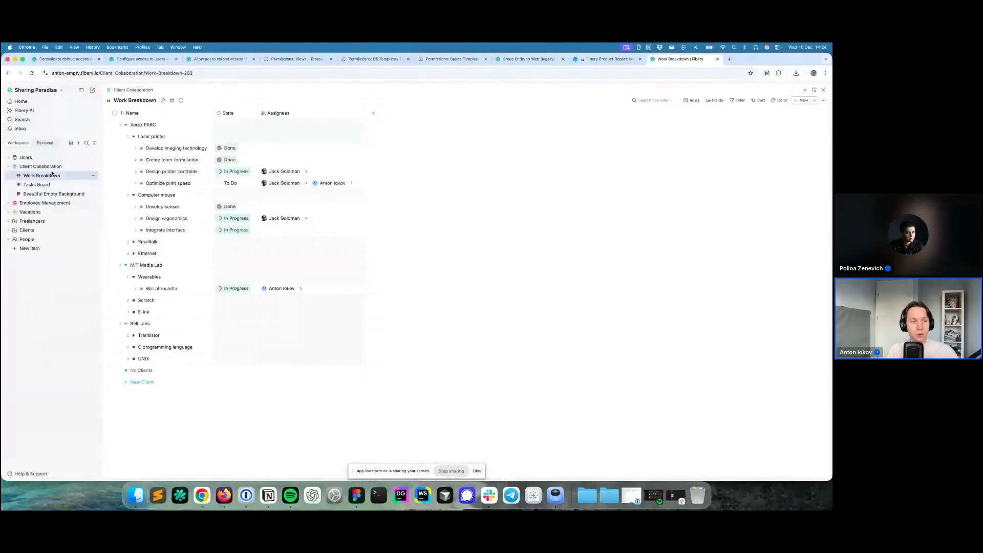
- Invite a user to Client Collaboration as Viewer without entity access, then snap the window left
{"action": "left_click", "coordinate": [77, 167]}
{"action": "left_click", "coordinate": [76, 174]}
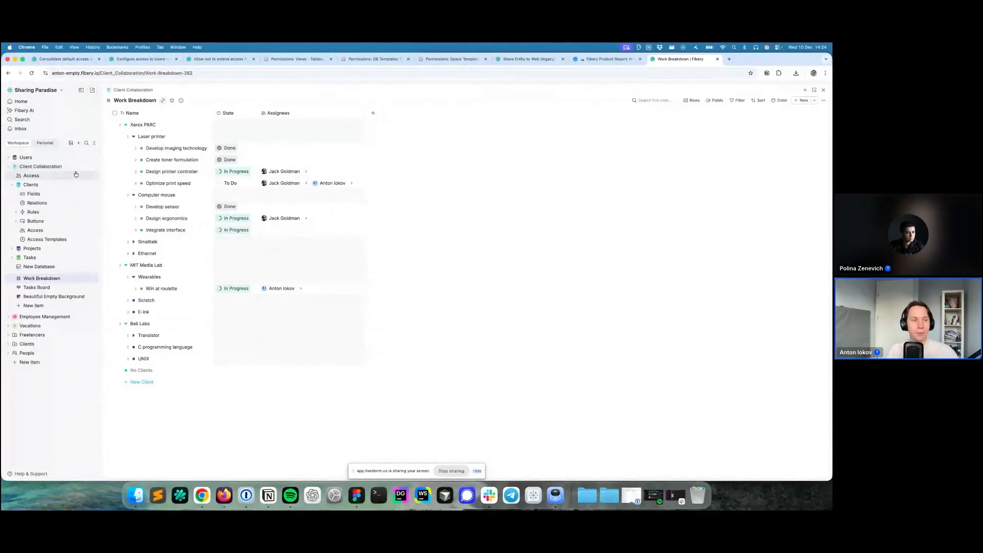
{"action": "left_click", "coordinate": [448, 137]}
{"action": "type", "text": "j"}
{"action": "key", "text": "Return"}
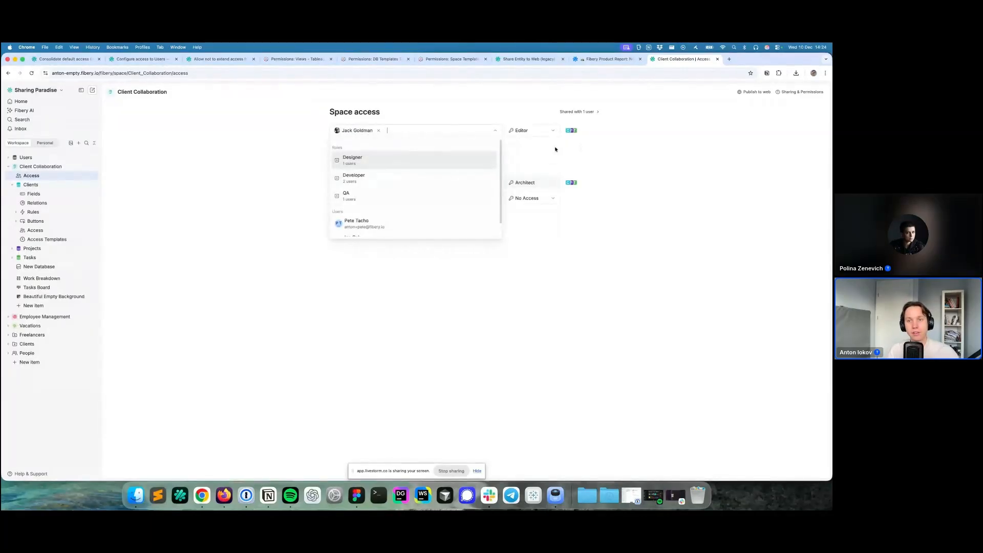
{"action": "left_click", "coordinate": [551, 131]}
{"action": "left_click", "coordinate": [487, 221]}
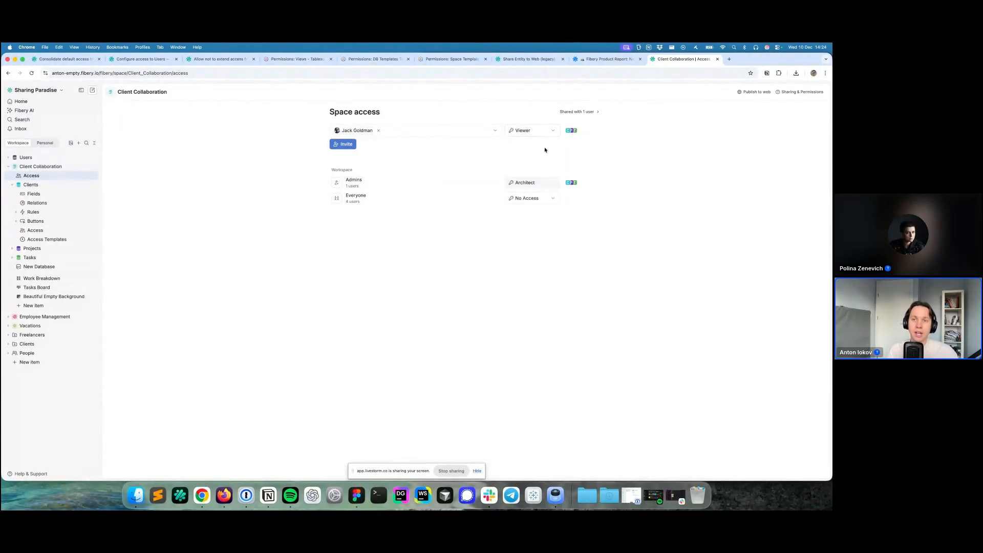
{"action": "mouse_move", "coordinate": [572, 133]}
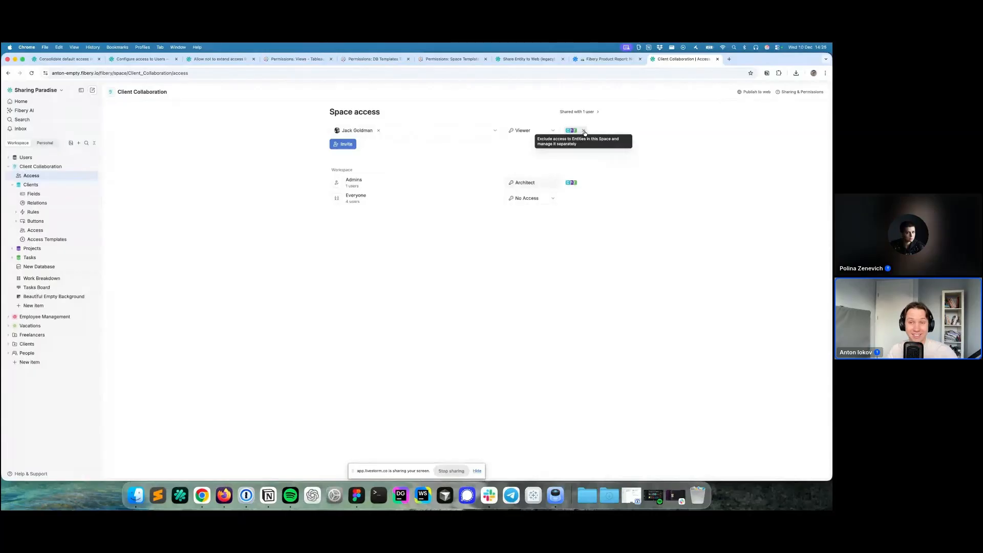
{"action": "left_click", "coordinate": [584, 132]}
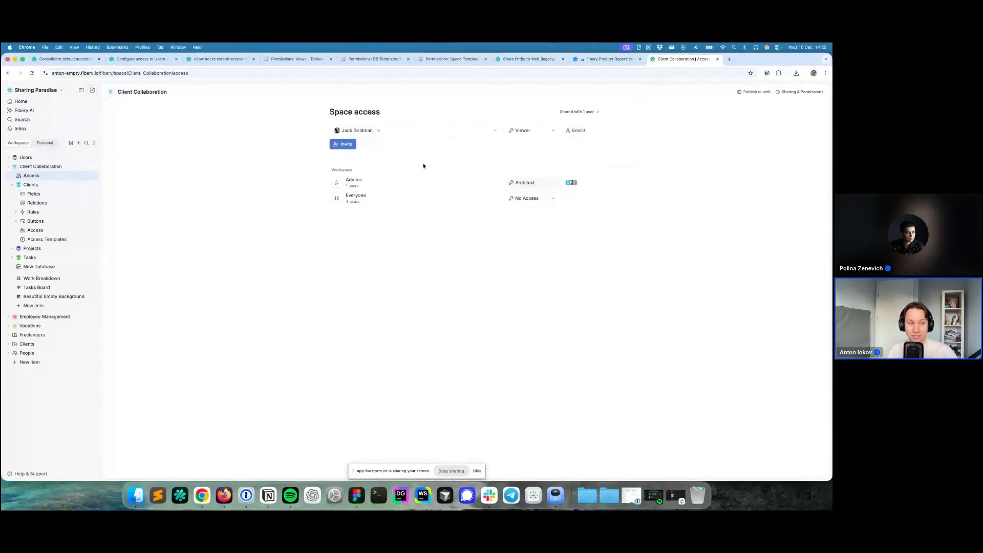
{"action": "left_click", "coordinate": [342, 144]}
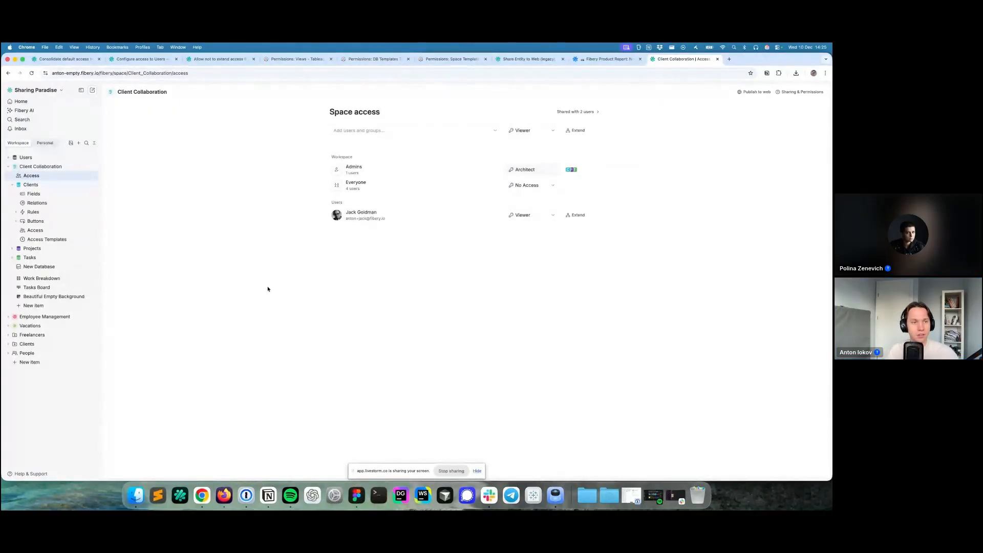
{"action": "key", "text": "ctrl+alt+Left"}
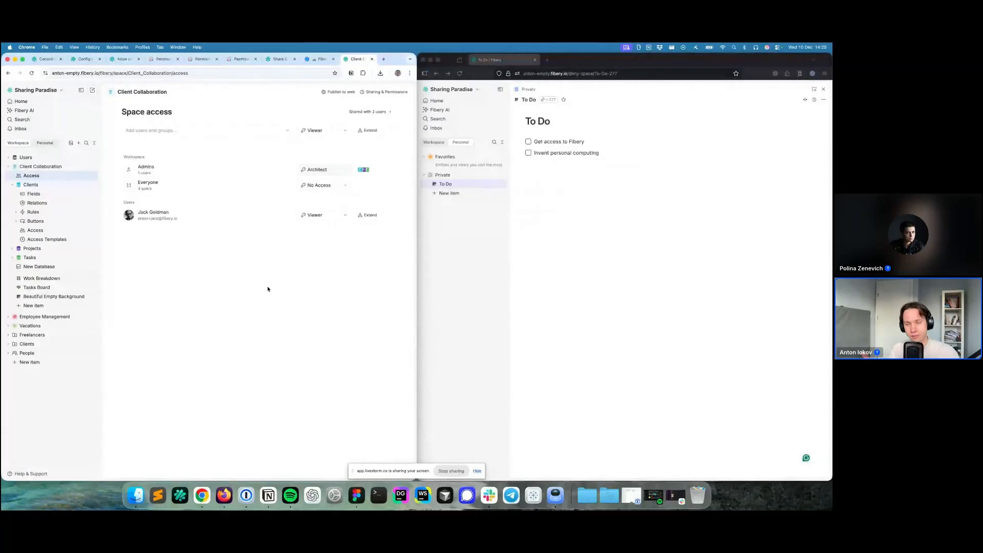
- In the second browser session, confirm Work Breakdown and Tasks Board show no clients or tasks
{"action": "left_click", "coordinate": [527, 136]}
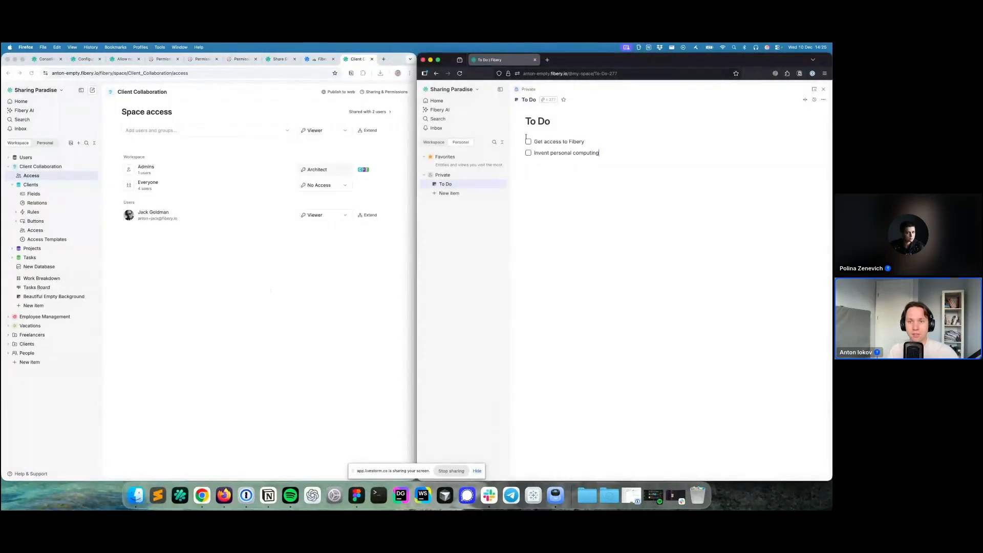
{"action": "left_click", "coordinate": [433, 142]}
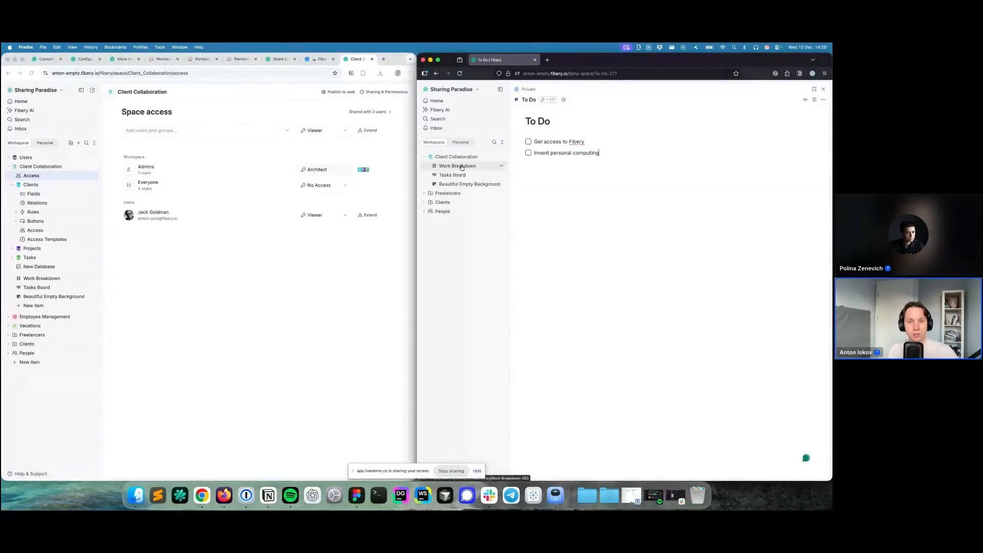
{"action": "left_click", "coordinate": [462, 166]}
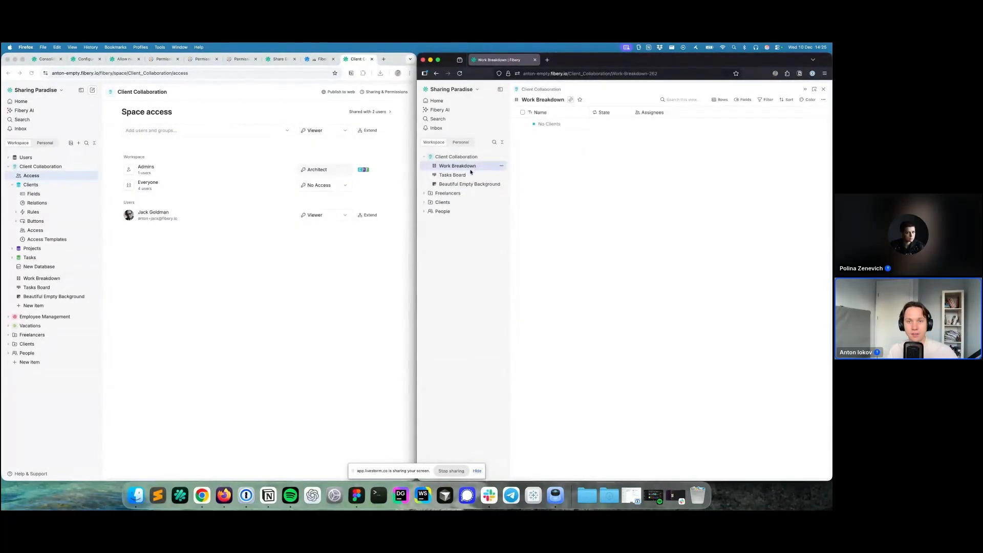
{"action": "left_click", "coordinate": [470, 174]}
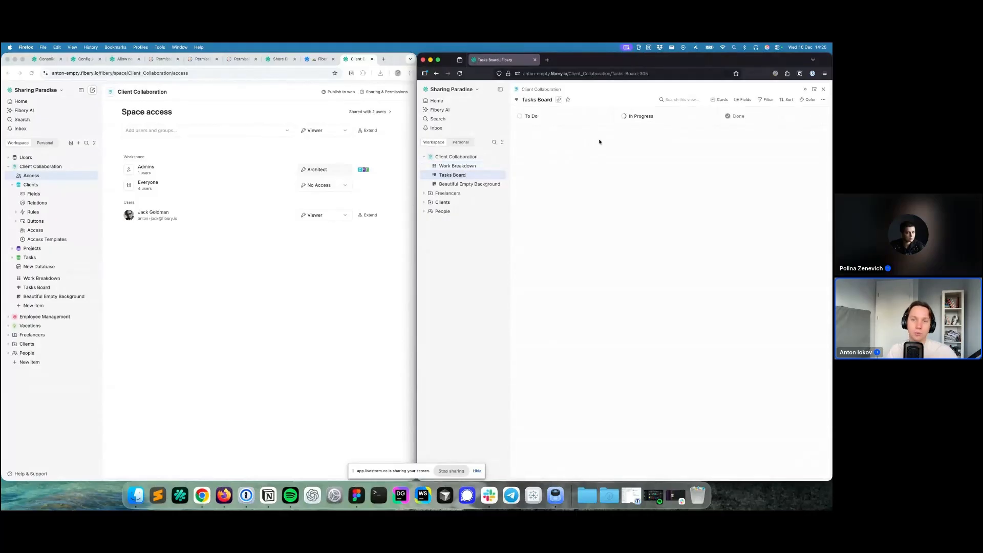
{"action": "left_click", "coordinate": [464, 167]}
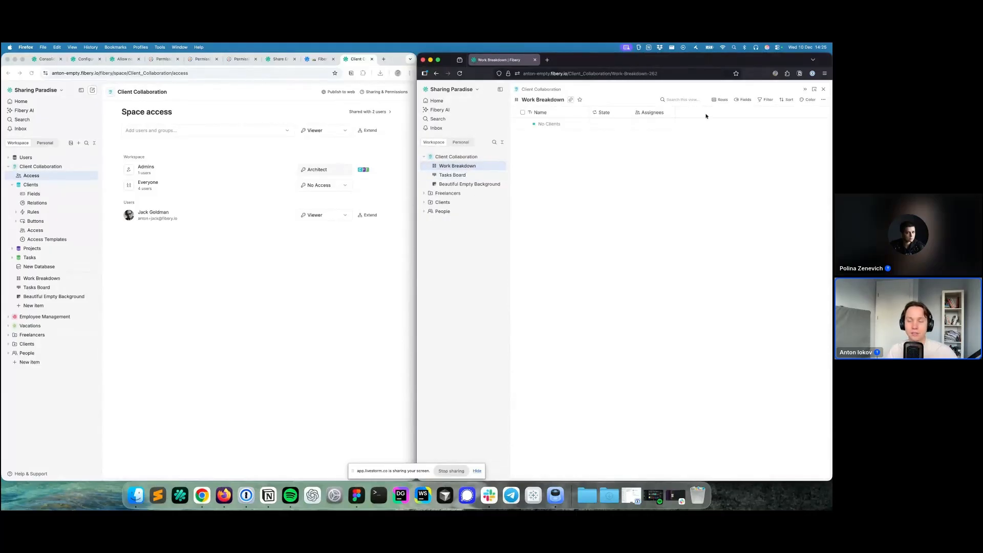
- In the main window, open Xerox PARC from the Clients table and bring up its Share options
{"action": "left_click", "coordinate": [333, 242]}
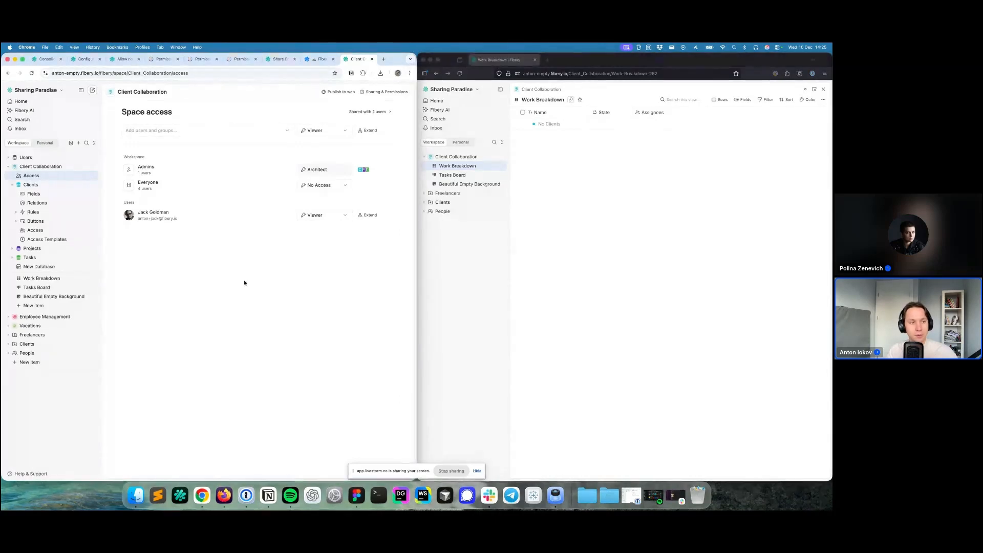
{"action": "left_click", "coordinate": [58, 186]}
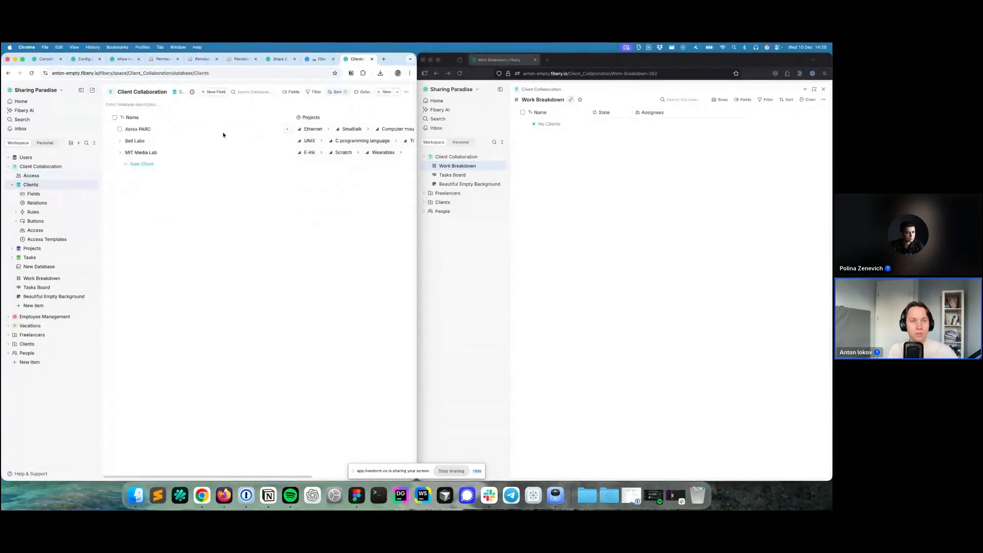
{"action": "left_click", "coordinate": [288, 129]}
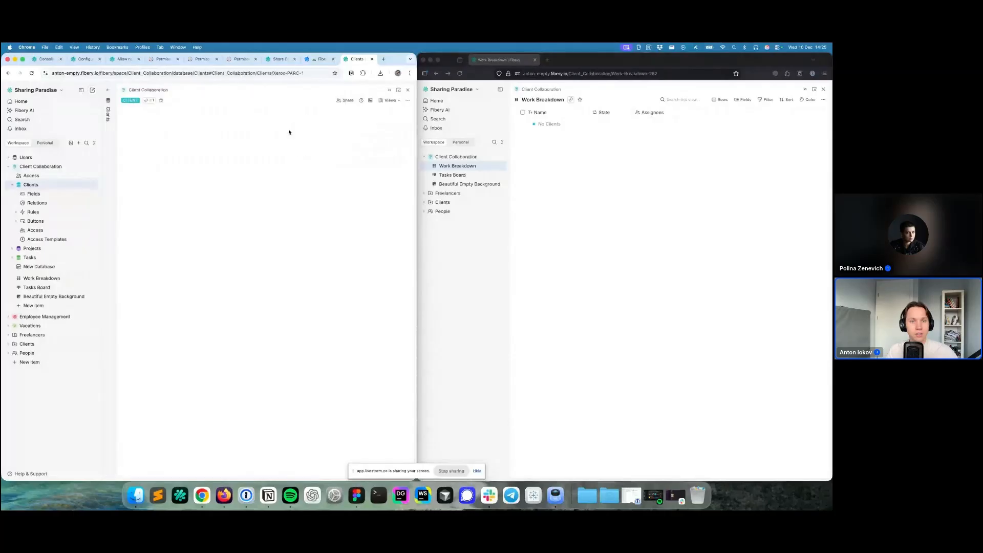
{"action": "left_click", "coordinate": [345, 101]}
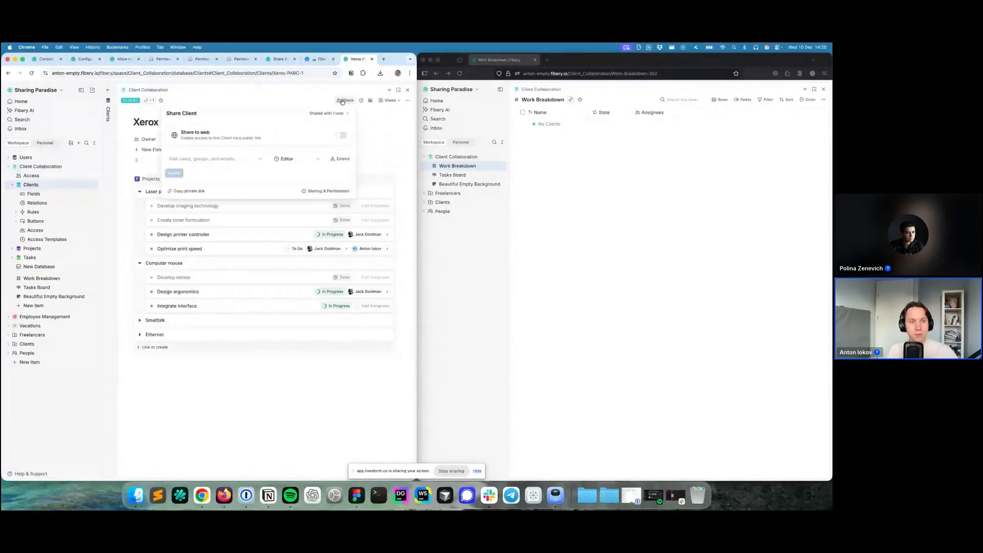
- Share Xerox PARC with the teammate under the Client Manager role instead of Editor
{"action": "left_click", "coordinate": [222, 161]}
{"action": "type", "text": "ja"}
{"action": "key", "text": "Return"}
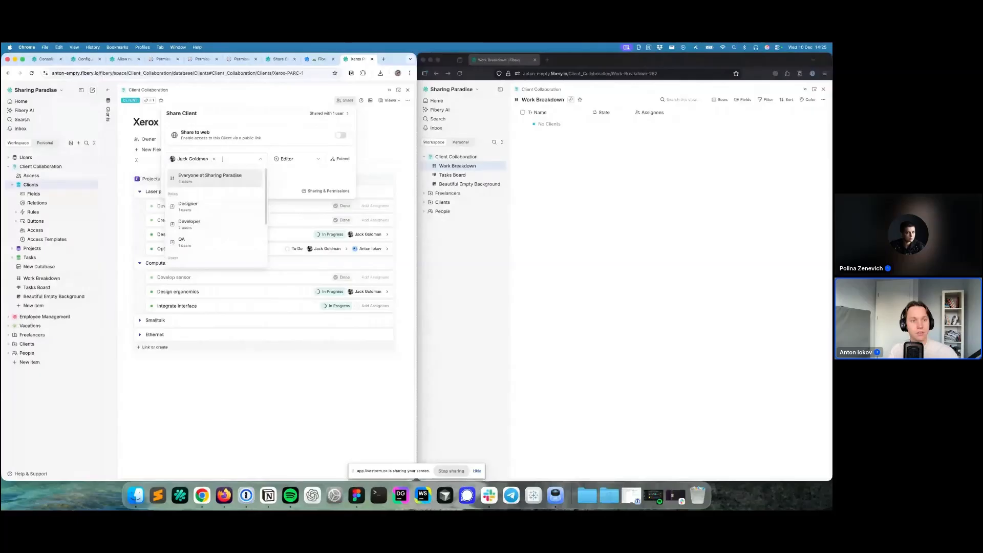
{"action": "left_click", "coordinate": [276, 146]}
{"action": "left_click", "coordinate": [314, 159]}
{"action": "left_click", "coordinate": [302, 172]}
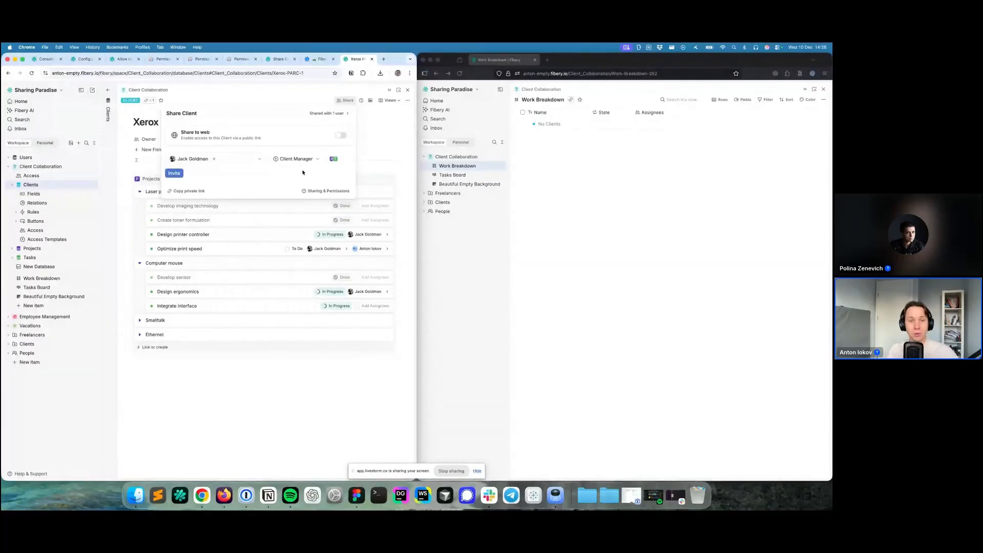
{"action": "mouse_move", "coordinate": [331, 161]}
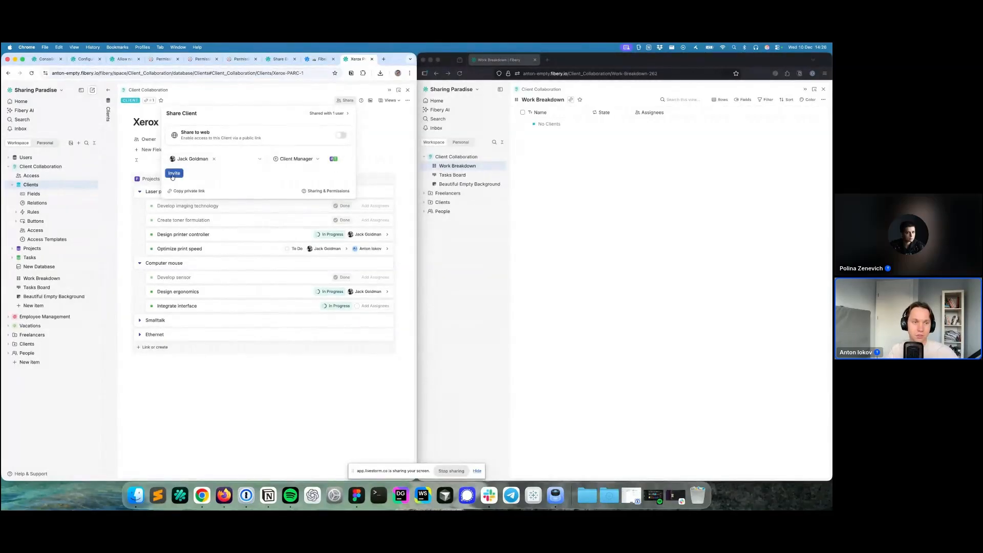
{"action": "left_click", "coordinate": [174, 173]}
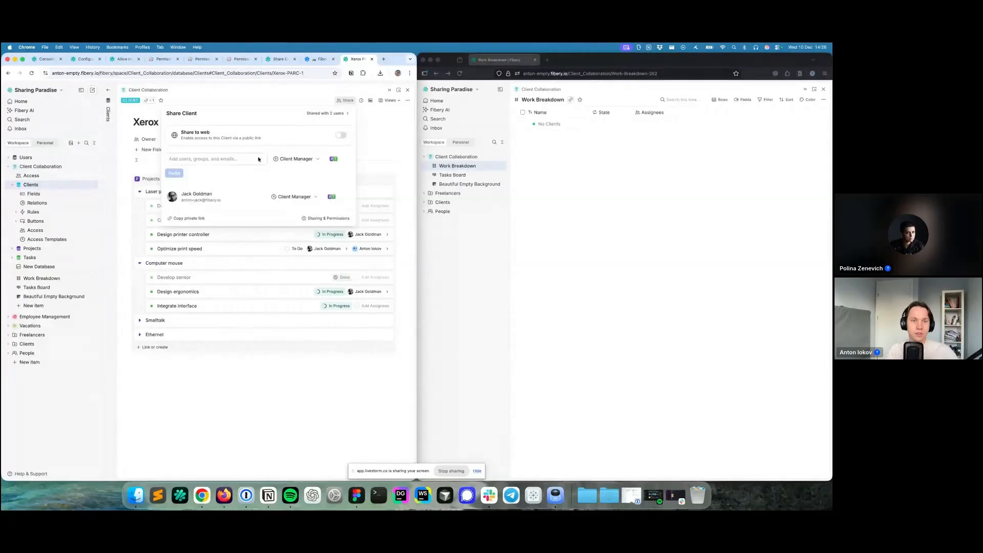
{"action": "left_click", "coordinate": [270, 103]}
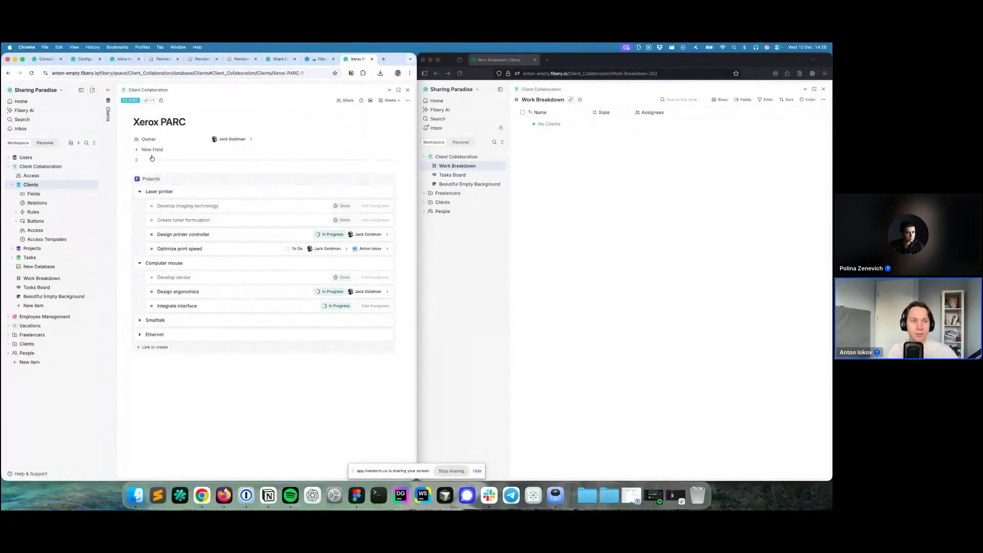
- Set the Owner field to auto-share each client with its owner as Client Manager, then reload the other window
{"action": "left_click", "coordinate": [162, 138]}
{"action": "left_click", "coordinate": [184, 175]}
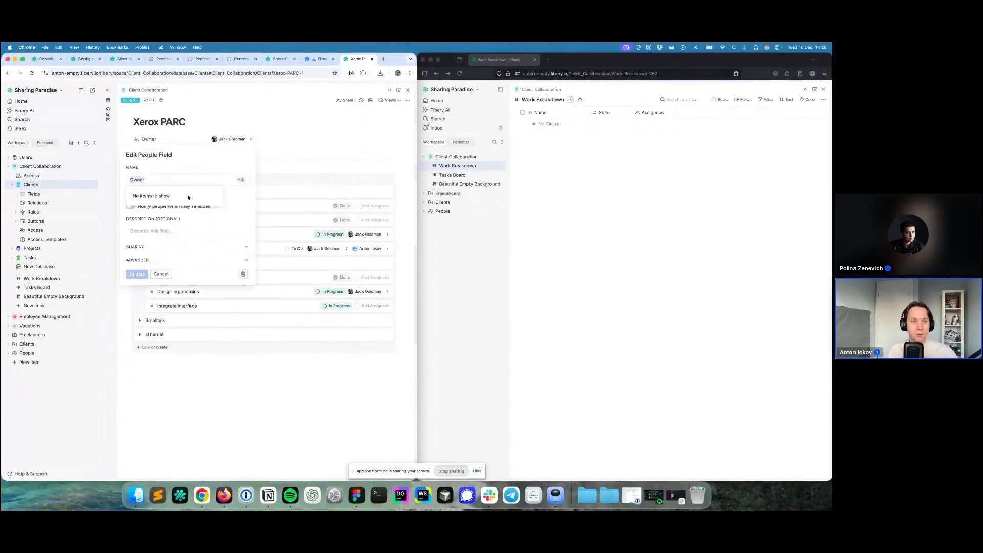
{"action": "left_click", "coordinate": [150, 249]}
{"action": "left_click", "coordinate": [152, 258]}
{"action": "left_click", "coordinate": [169, 276]}
{"action": "left_click", "coordinate": [139, 365]}
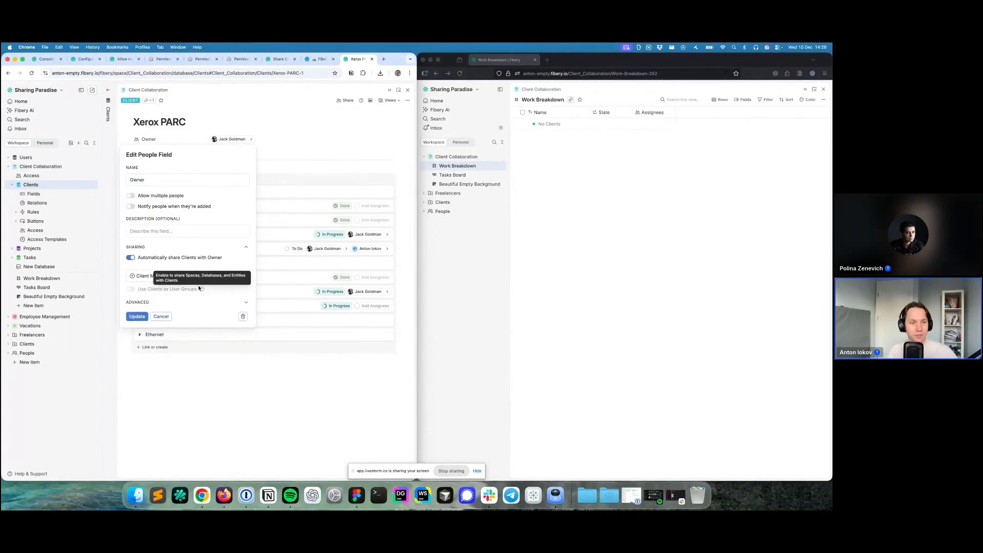
{"action": "left_click", "coordinate": [171, 316]}
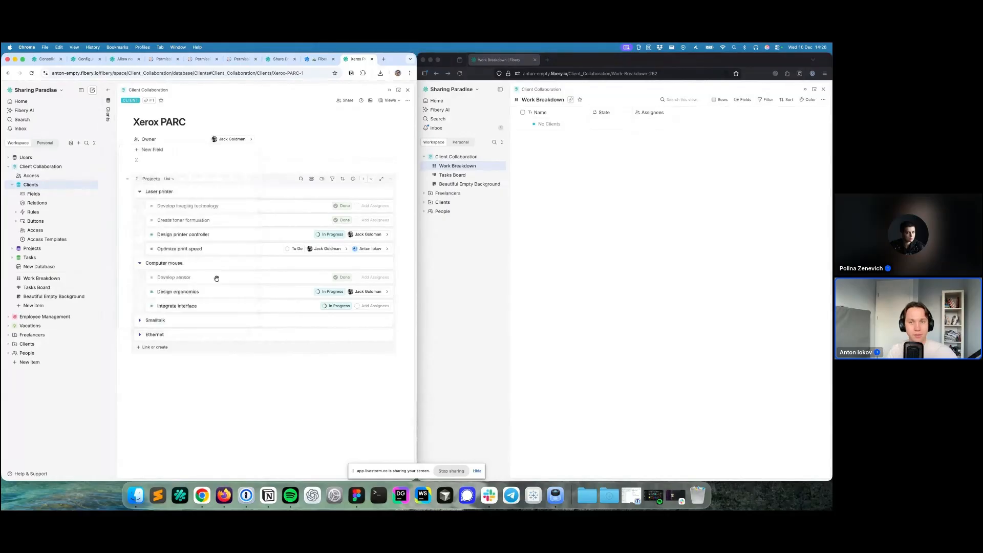
{"action": "left_click", "coordinate": [563, 179]}
{"action": "key", "text": "super+r"}
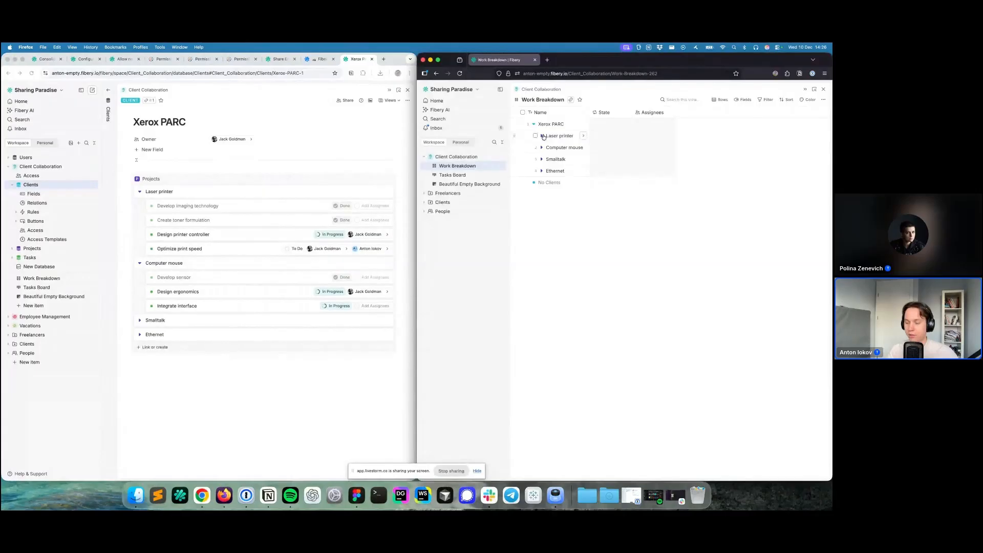
- Expand the Laser printer project, widen the Name column, and add an assignee to Develop imaging technology
{"action": "left_click", "coordinate": [542, 136]}
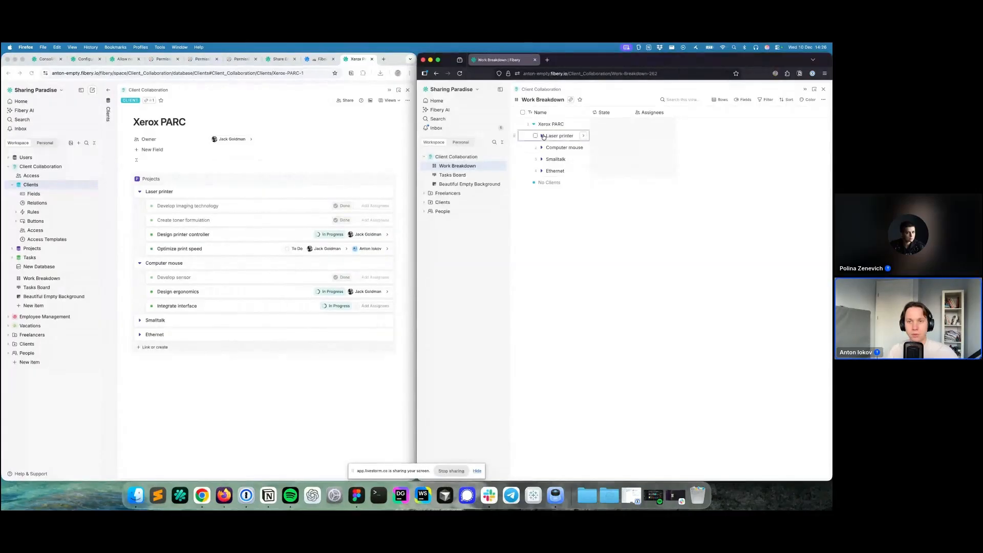
{"action": "left_click_drag", "start_coordinate": [589, 113], "coordinate": [648, 112]}
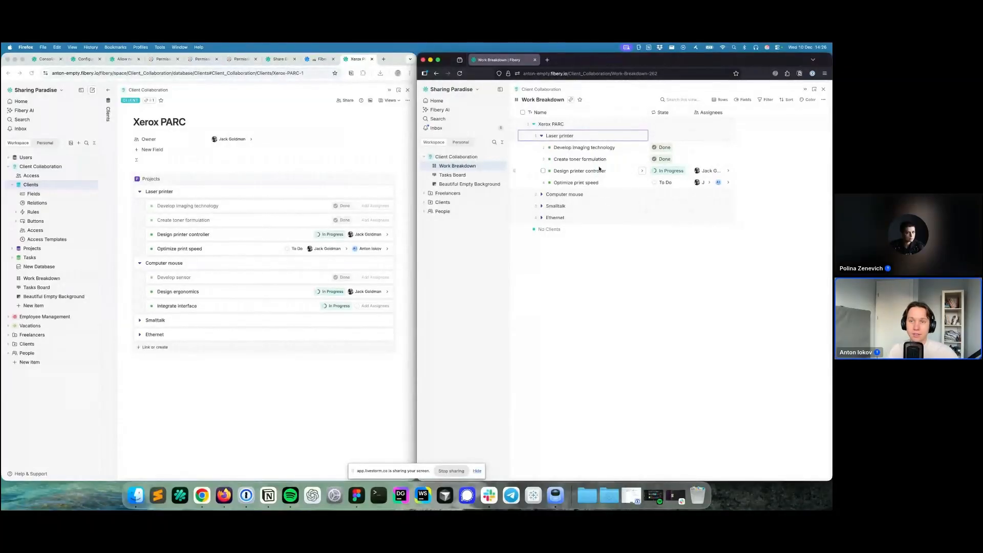
{"action": "left_click", "coordinate": [640, 148]}
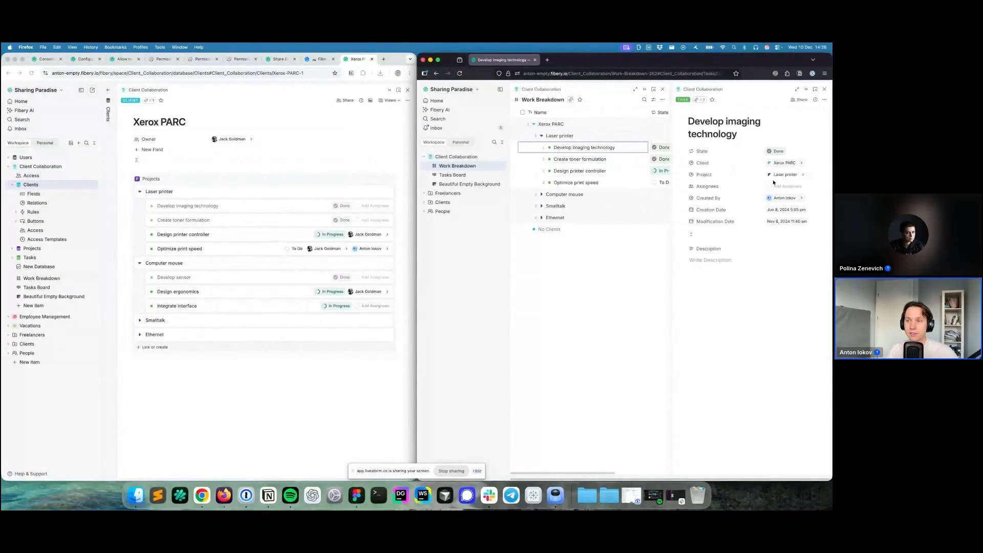
{"action": "left_click", "coordinate": [788, 187]}
{"action": "left_click", "coordinate": [734, 252]}
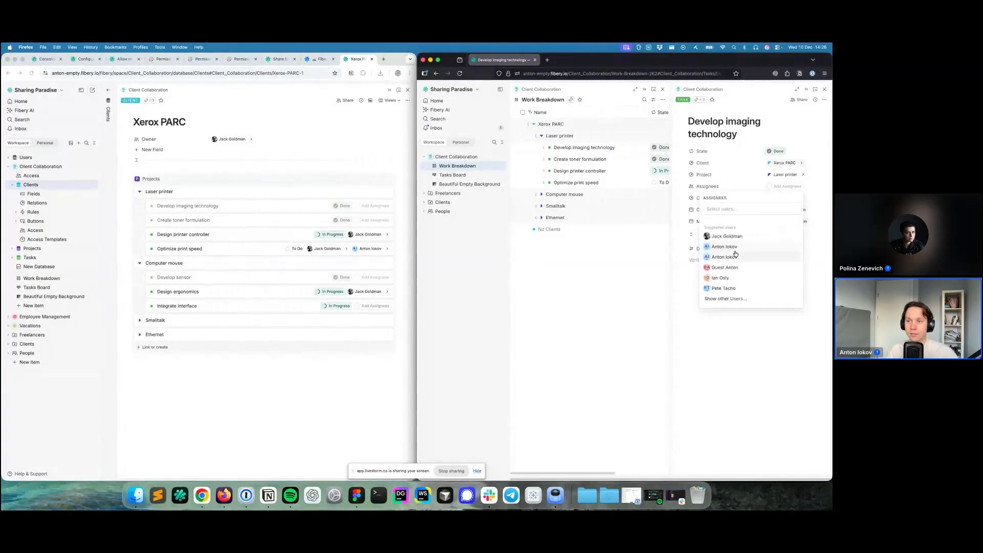
{"action": "left_click", "coordinate": [728, 187]}
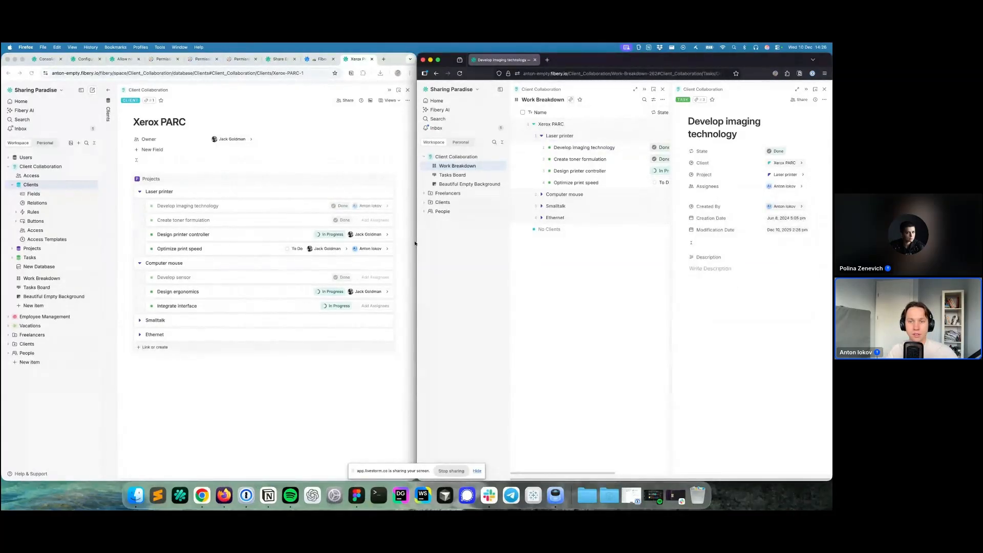
{"action": "left_click", "coordinate": [824, 89]}
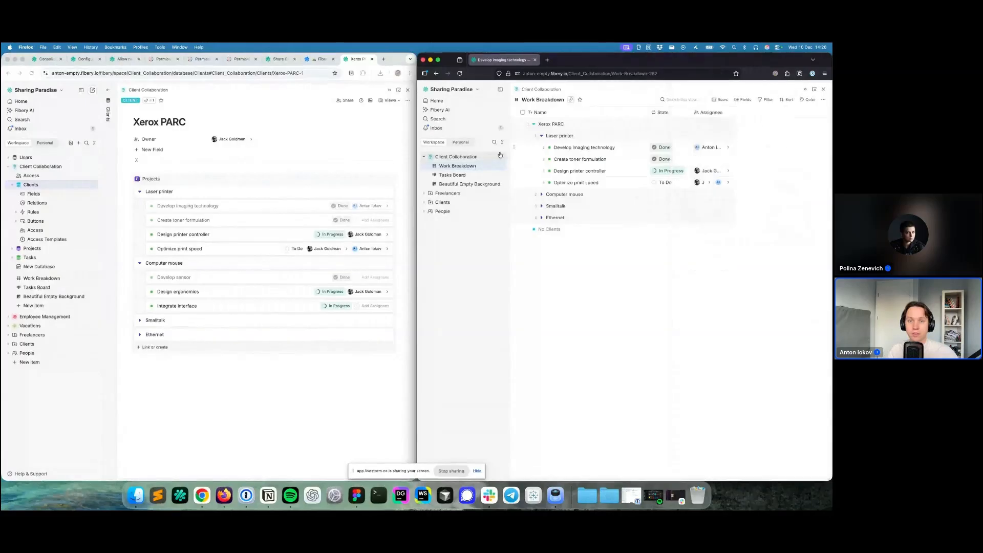
- Open the Tasks Board in the invited user's window, showing only Xerox PARC tasks
{"action": "left_click", "coordinate": [460, 174]}
{"action": "scroll", "coordinate": [601, 268], "scroll_direction": "down", "scroll_amount": 2}
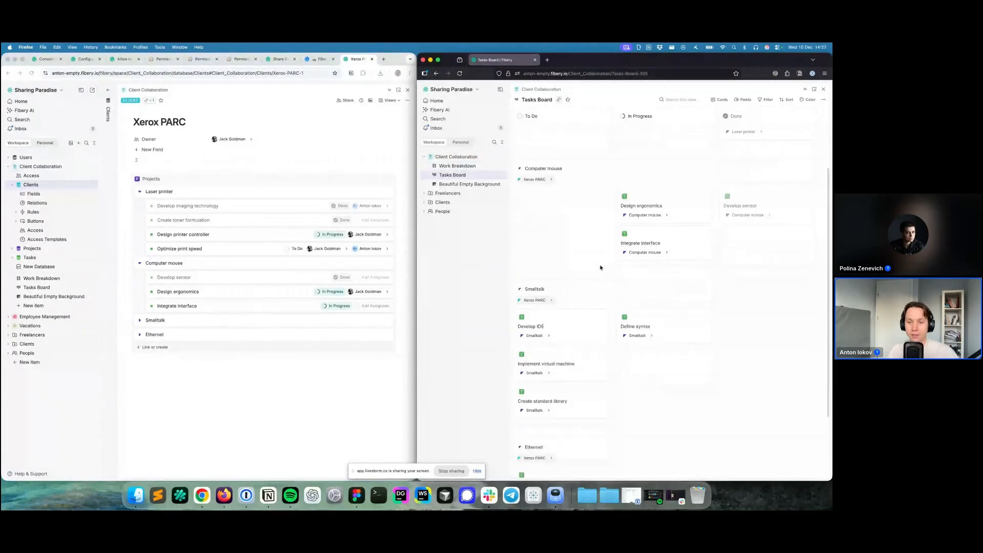
{"action": "scroll", "coordinate": [601, 267], "scroll_direction": "up", "scroll_amount": 2}
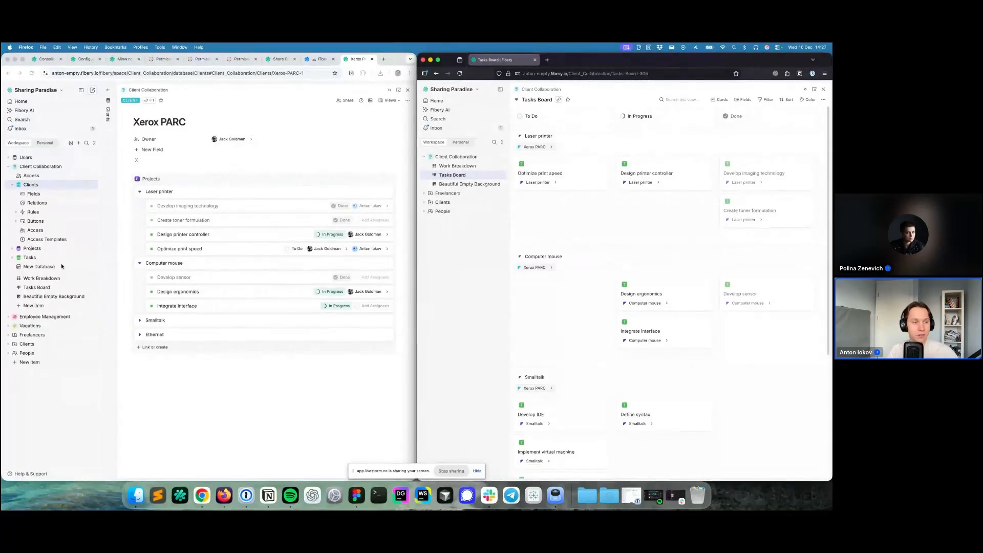
- Open the Tasks Board in the main window and scroll through every client's tasks
{"action": "left_click", "coordinate": [53, 296]}
{"action": "left_click", "coordinate": [37, 287]}
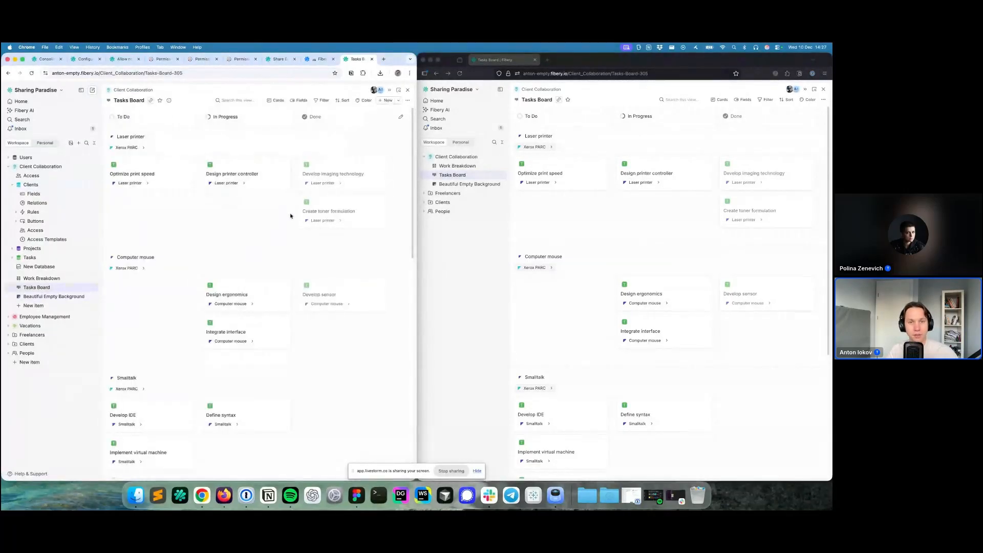
{"action": "scroll", "coordinate": [271, 256], "scroll_direction": "down", "scroll_amount": 5}
{"action": "scroll", "coordinate": [256, 277], "scroll_direction": "down", "scroll_amount": 3}
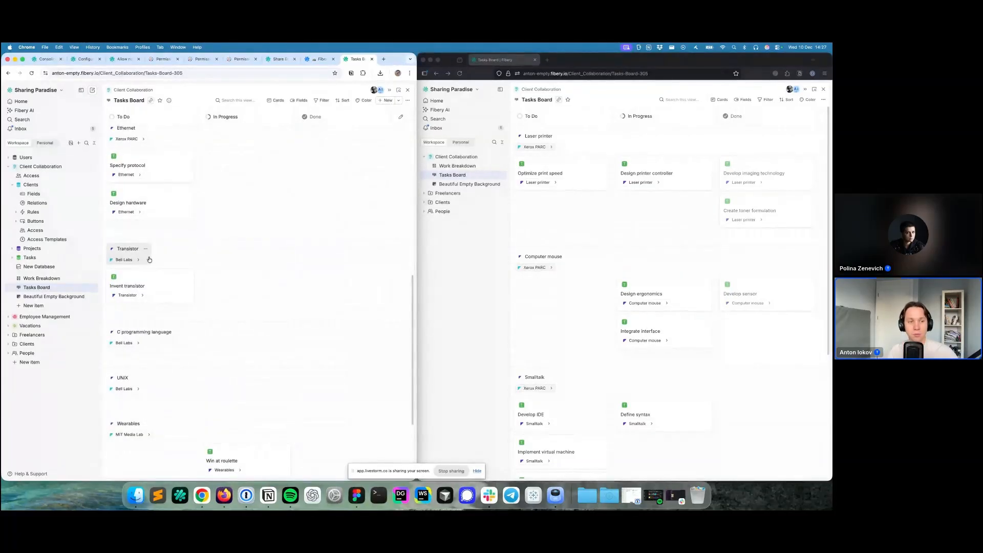
{"action": "scroll", "coordinate": [215, 261], "scroll_direction": "down", "scroll_amount": 1}
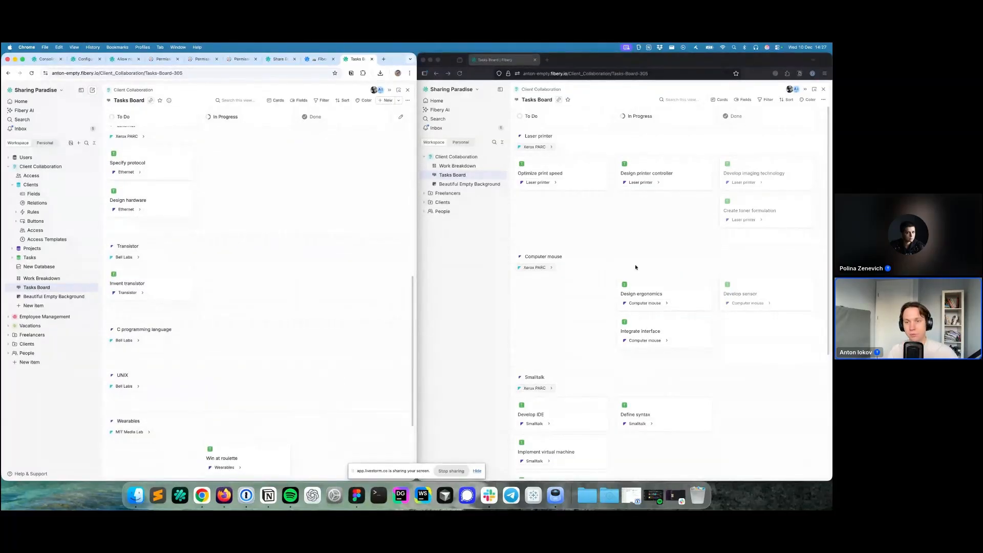
{"action": "left_click", "coordinate": [589, 259]}
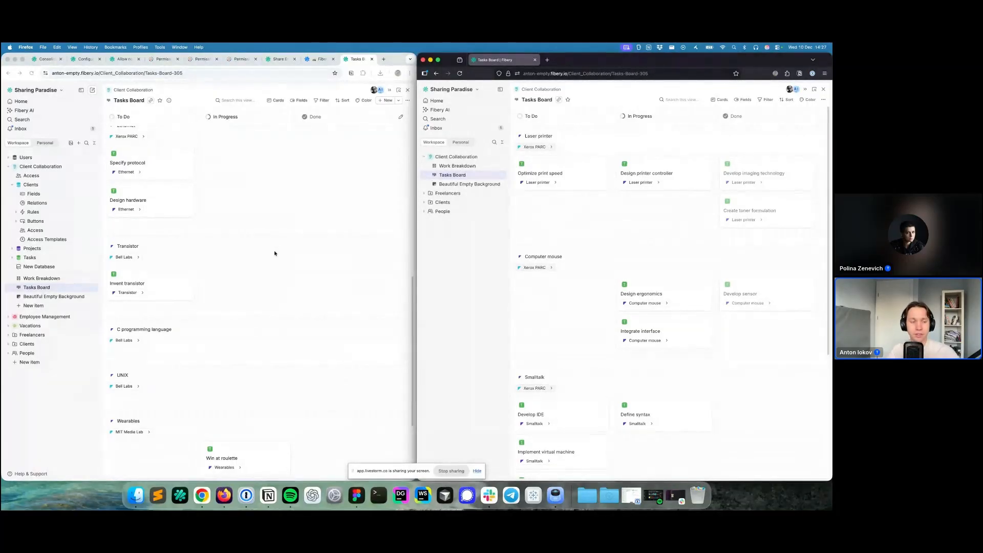
- Return to the left Fibery window and show Client Collaboration's Space access settings
{"action": "left_click", "coordinate": [272, 205]}
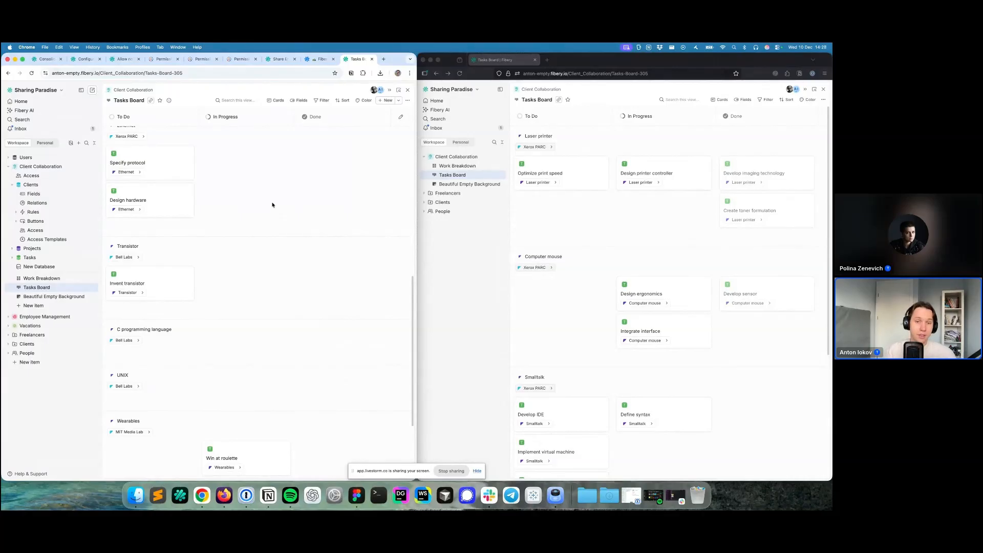
{"action": "left_click", "coordinate": [46, 176]}
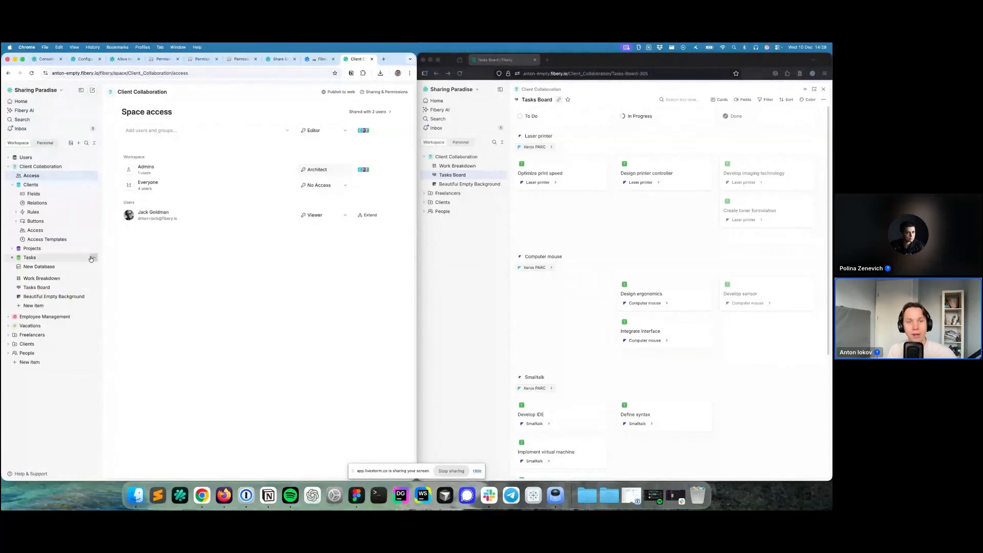
- Set the role for newly added users to Viewer, without extended database access
{"action": "left_click", "coordinate": [320, 130]}
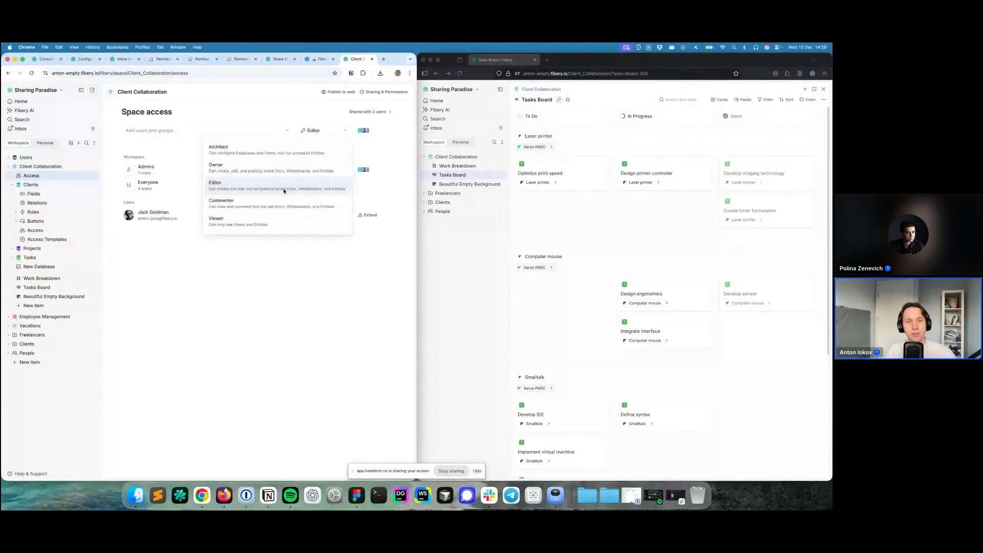
{"action": "left_click", "coordinate": [284, 191]}
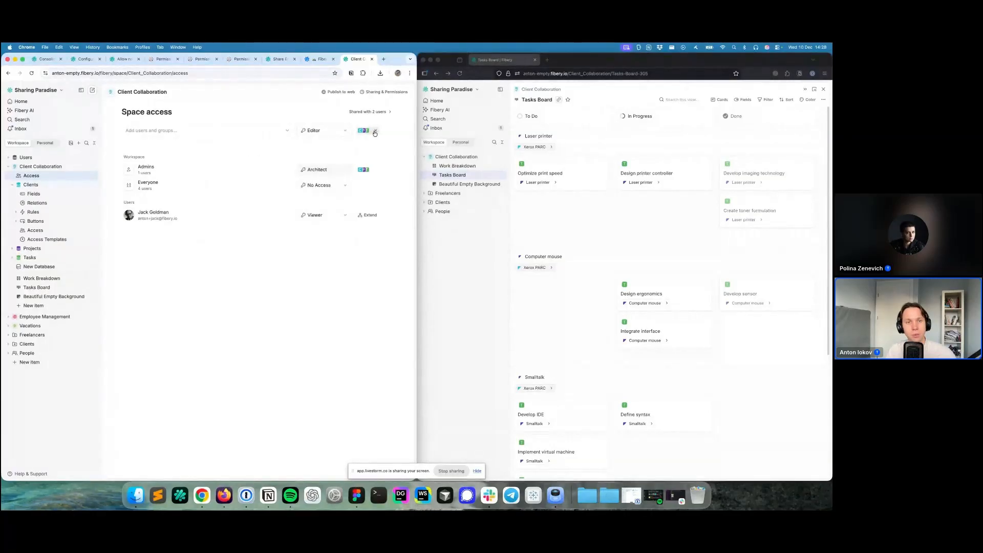
{"action": "left_click", "coordinate": [345, 134]}
{"action": "left_click", "coordinate": [312, 221]}
{"action": "left_click", "coordinate": [368, 132]}
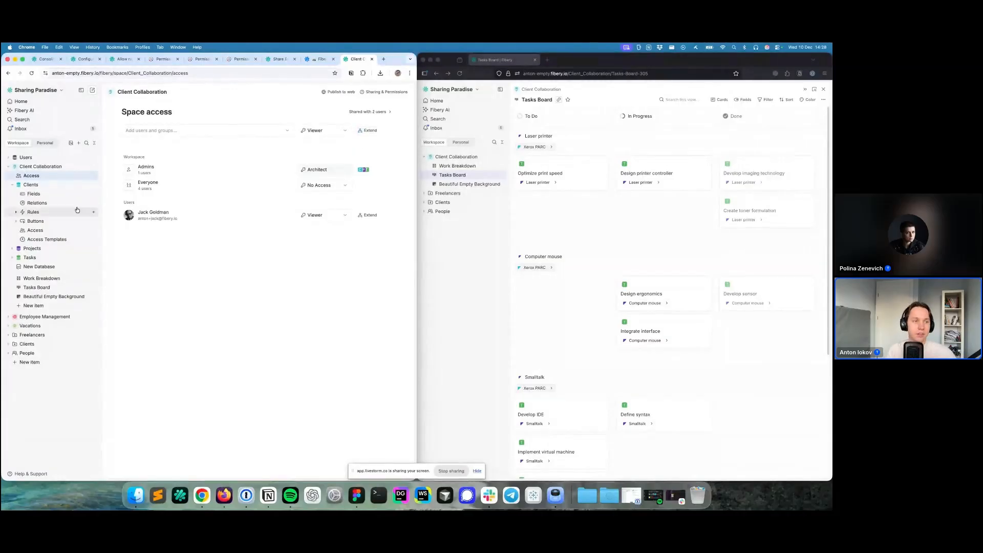
- In the Clients database access, change Everyone from No Access to Commenter
{"action": "left_click", "coordinate": [53, 230]}
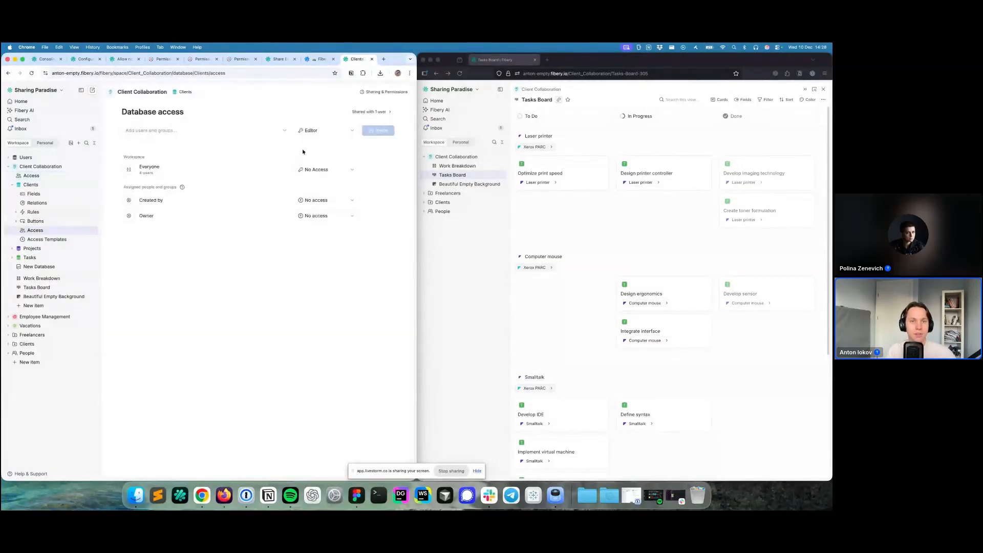
{"action": "left_click", "coordinate": [302, 170]}
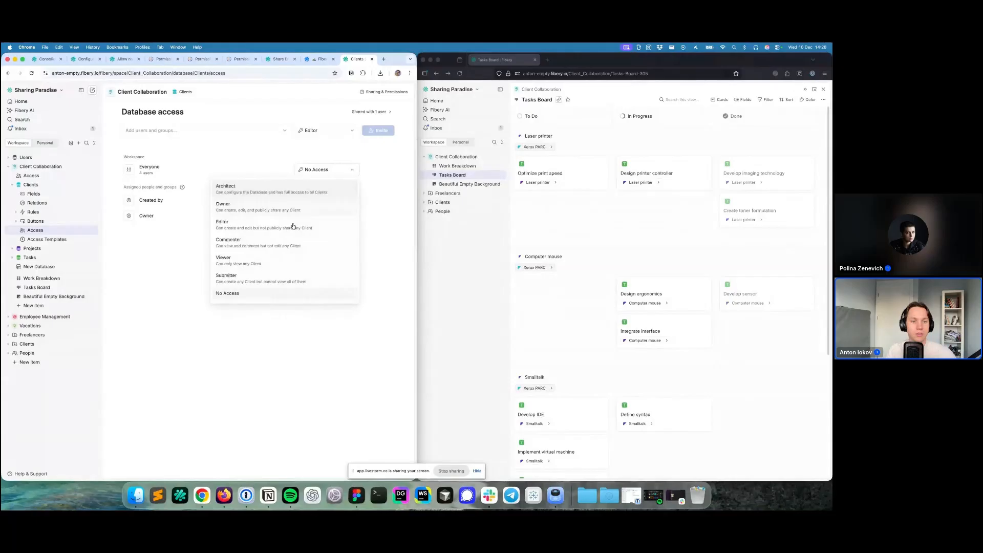
{"action": "left_click", "coordinate": [279, 244]}
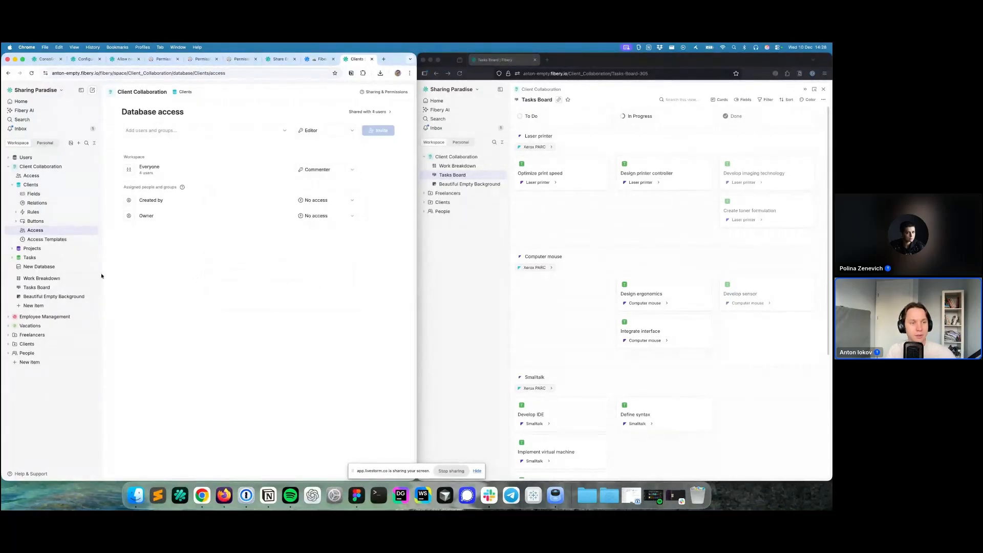